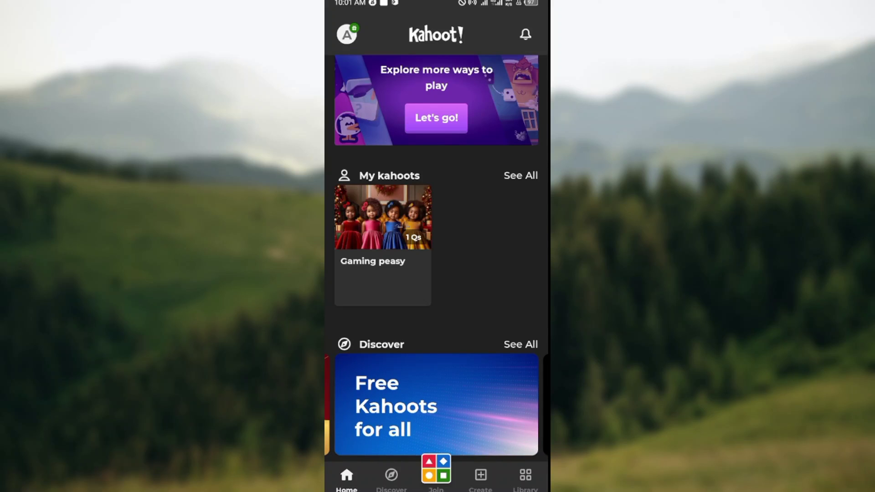
{"action": "left_click_drag", "start_coordinate": [478, 403], "coordinate": [356, 404]}
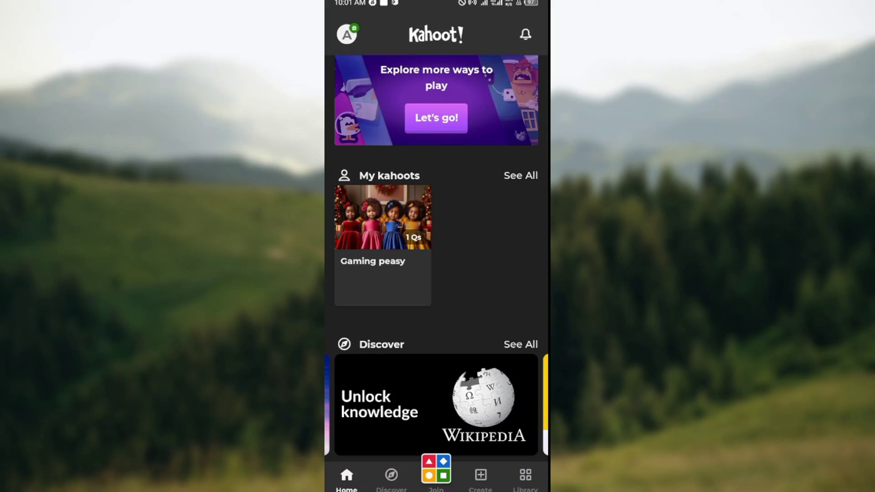
{"action": "left_click_drag", "start_coordinate": [478, 403], "coordinate": [356, 403]}
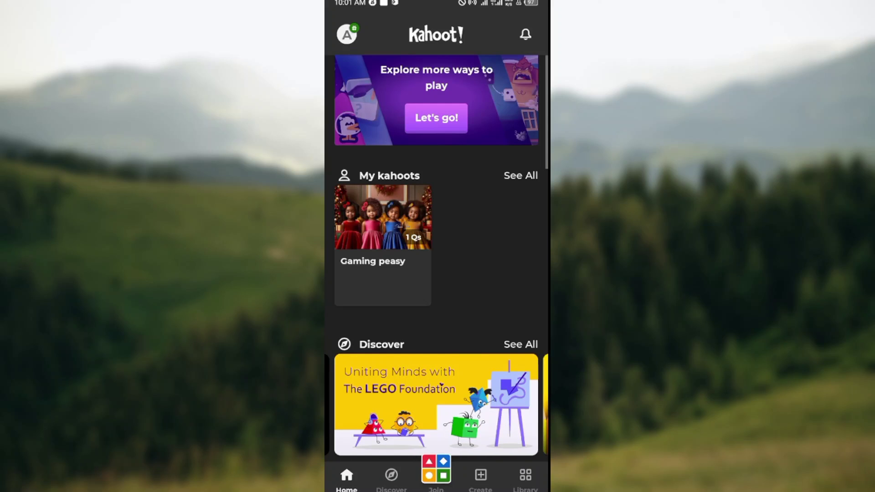
{"action": "left_click_drag", "start_coordinate": [478, 404], "coordinate": [356, 403]}
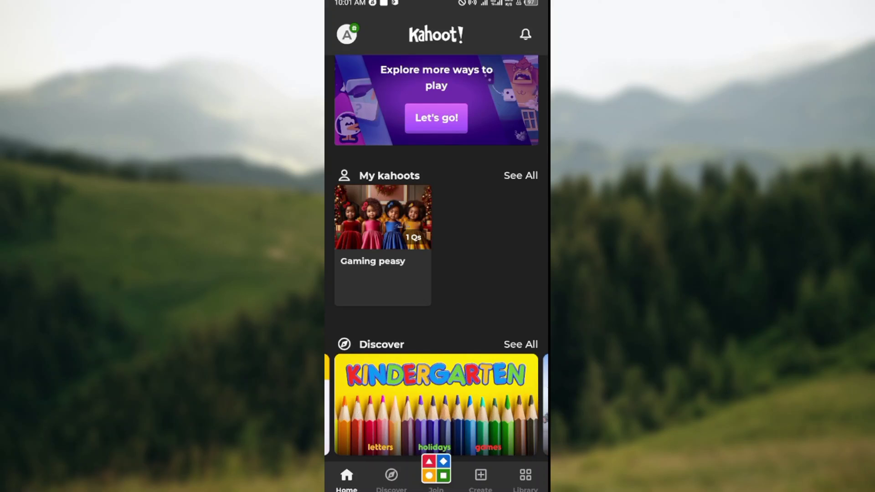
{"action": "scroll", "coordinate": [436, 274], "scroll_direction": "down", "scroll_amount": 2}
{"action": "scroll", "coordinate": [436, 273], "scroll_direction": "up", "scroll_amount": 3}
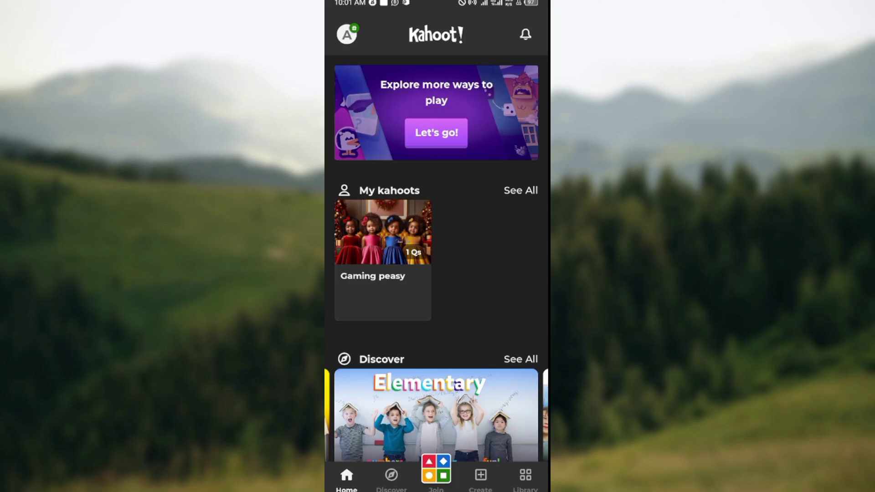
- Swipe through the Kahoot! home feed
{"action": "left_click_drag", "start_coordinate": [478, 410], "coordinate": [355, 410]}
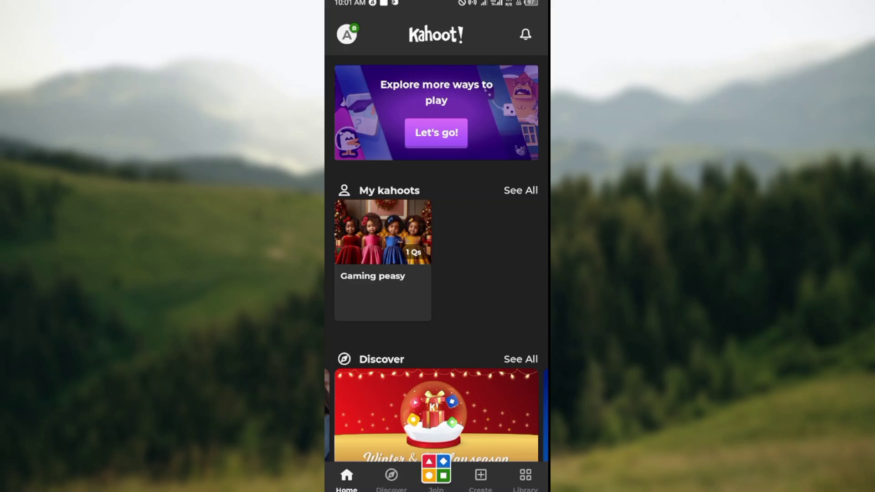
- Start a new kahoot and enter 'Family' as its title
{"action": "left_click", "coordinate": [481, 477]}
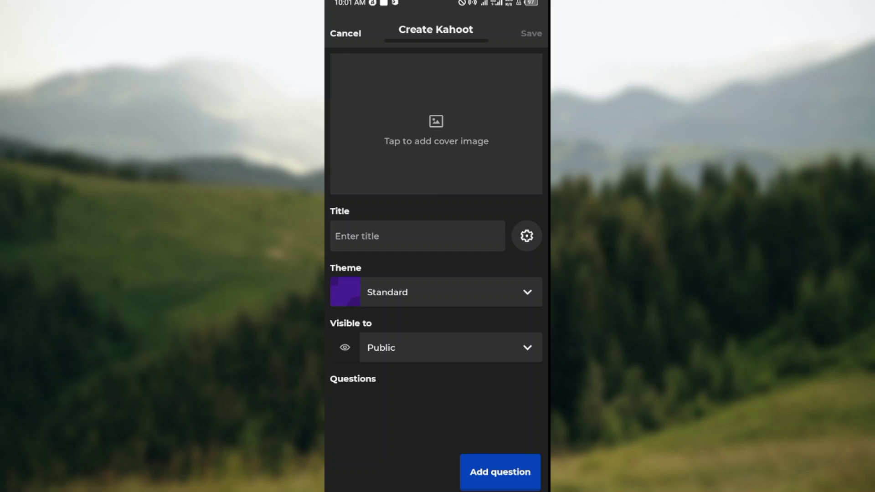
{"action": "left_click", "coordinate": [417, 236]}
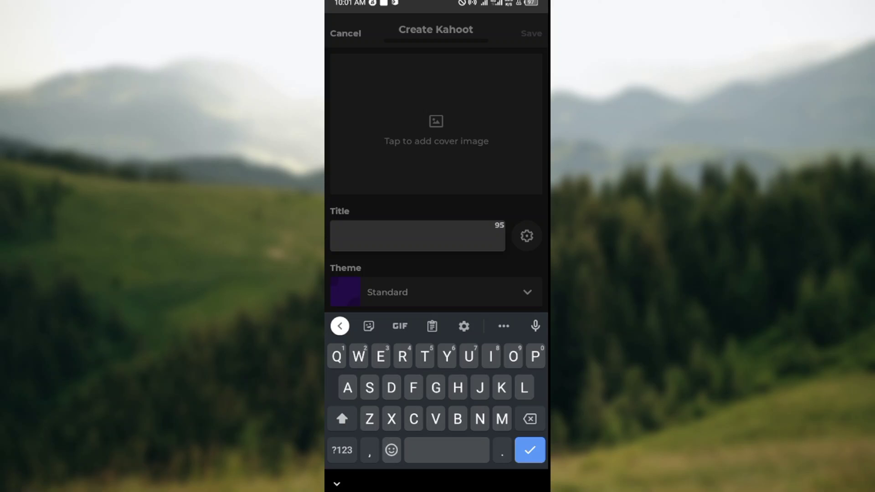
{"action": "type", "text": "Family"}
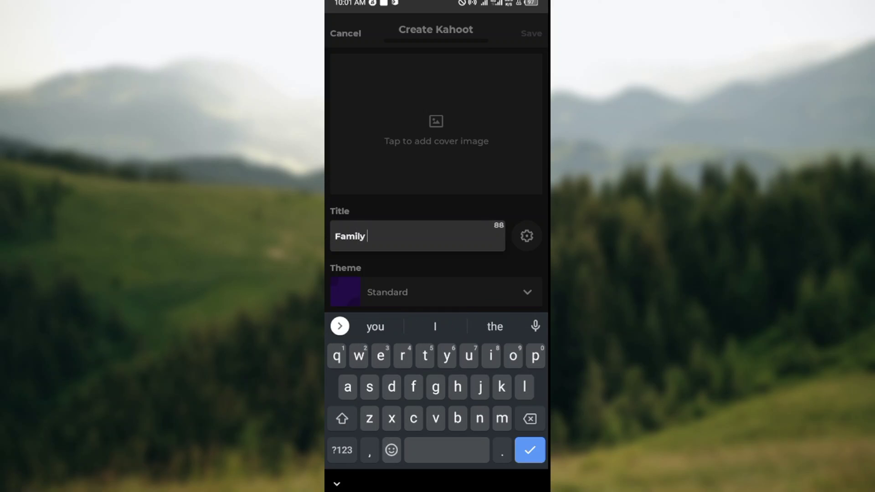
{"action": "key", "text": "Return"}
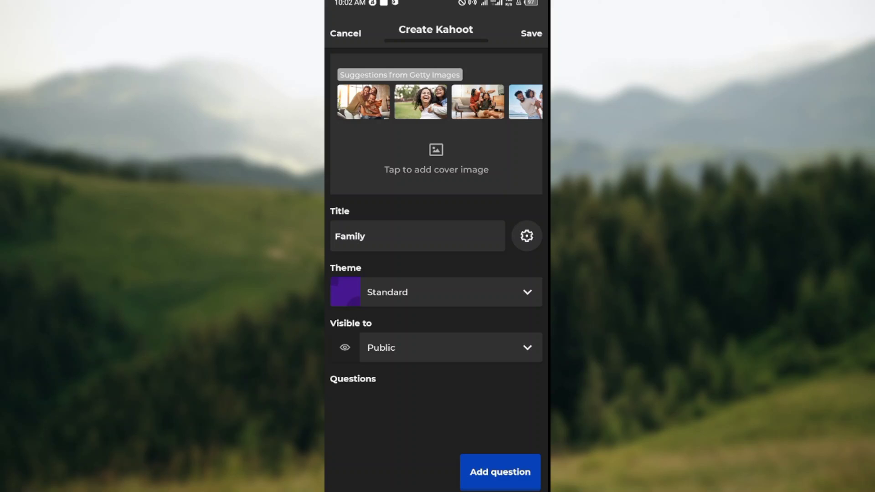
- Add a multiple-choice Quiz question to the Family kahoot
{"action": "left_click", "coordinate": [500, 471]}
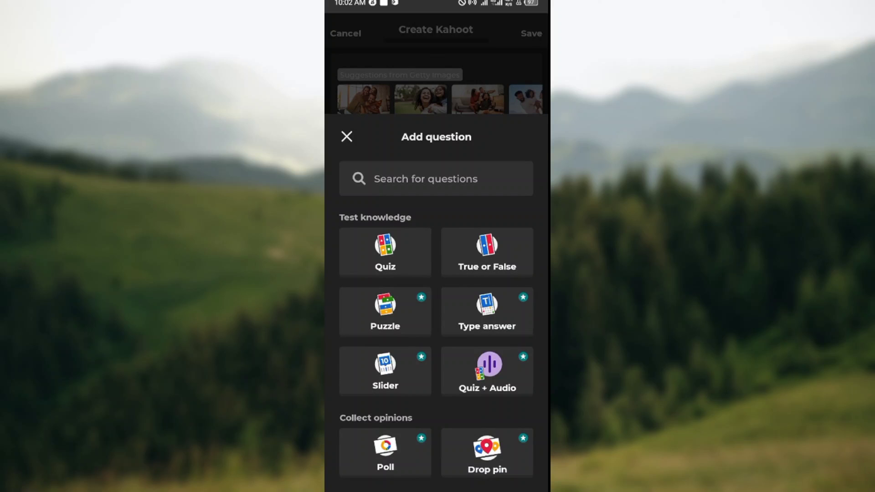
{"action": "left_click", "coordinate": [385, 252]}
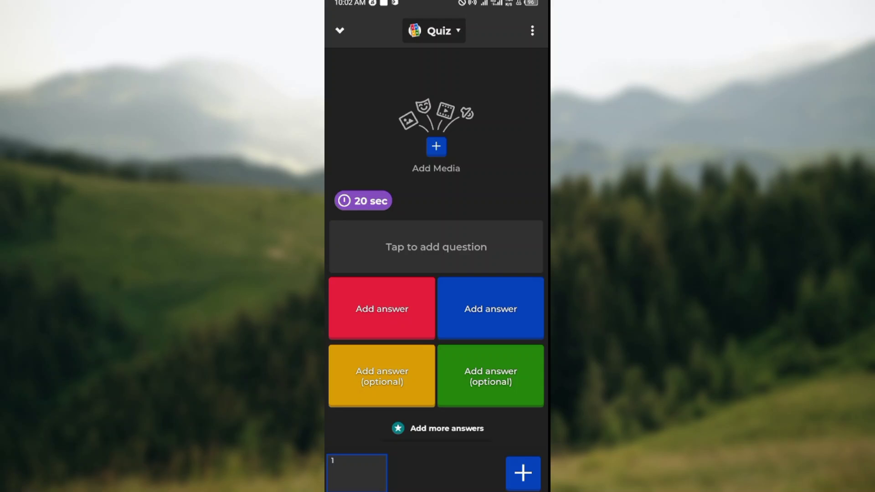
- Open the question's time limit options and try 5, 10, 30, 90 and 20 seconds
{"action": "left_click", "coordinate": [363, 200]}
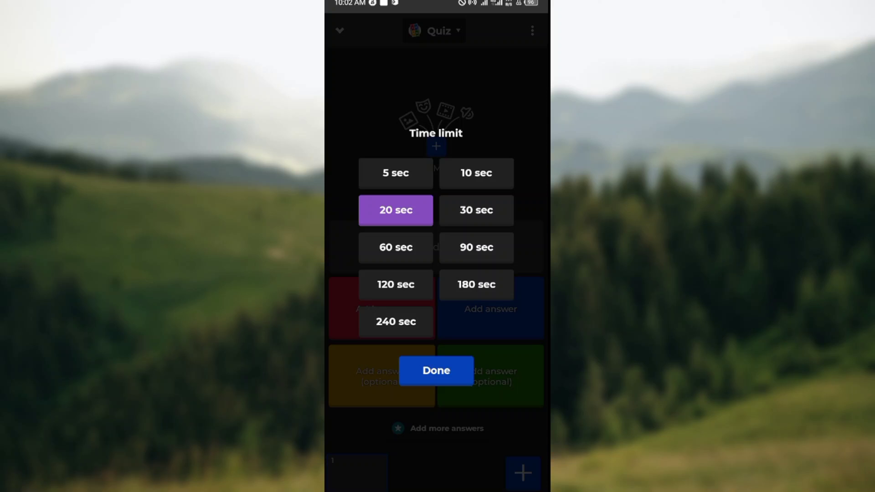
{"action": "left_click", "coordinate": [396, 173]}
{"action": "left_click", "coordinate": [476, 173]}
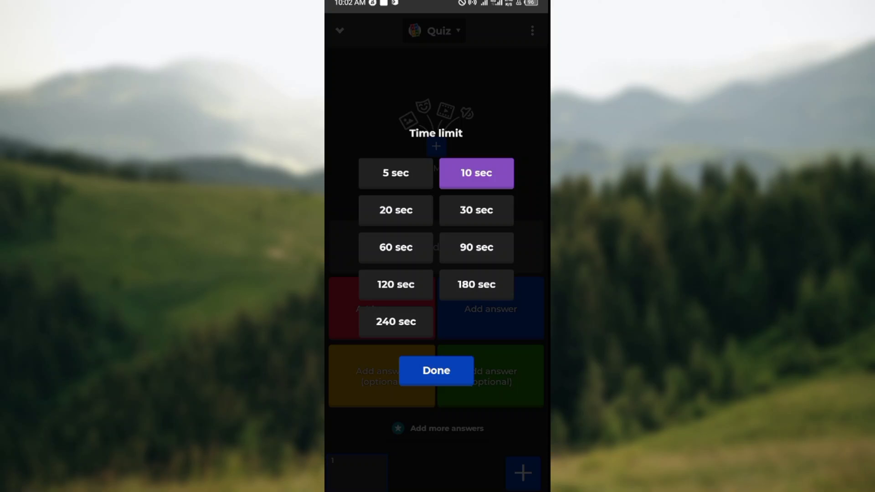
{"action": "left_click", "coordinate": [476, 210]}
{"action": "left_click", "coordinate": [476, 247]}
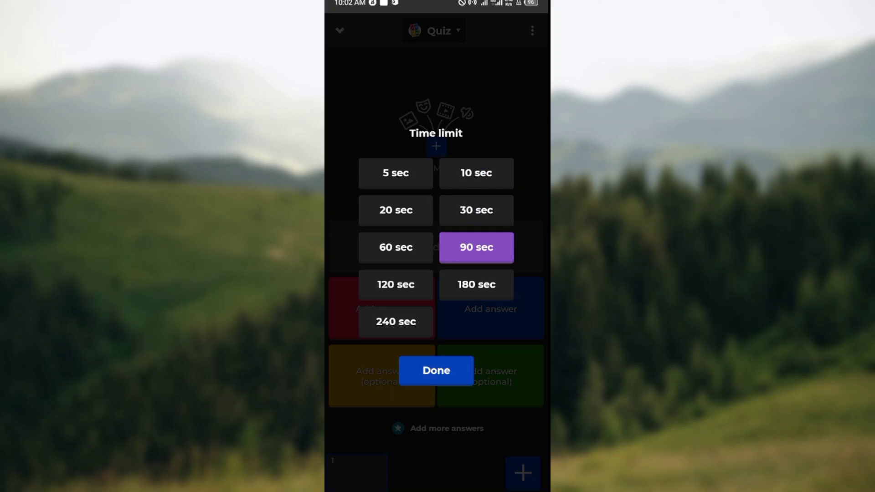
{"action": "left_click", "coordinate": [396, 210]}
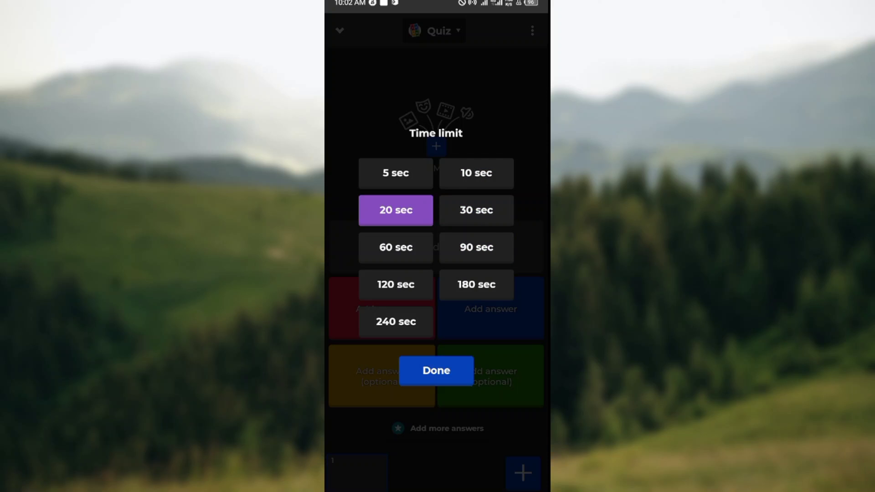
- Choose the 10-second time limit and confirm it
{"action": "left_click", "coordinate": [396, 172]}
{"action": "left_click", "coordinate": [476, 173]}
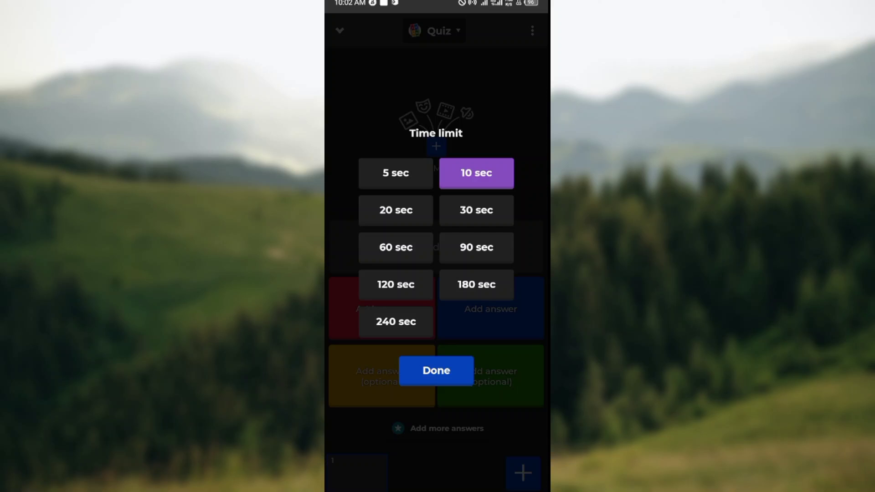
{"action": "left_click", "coordinate": [436, 370]}
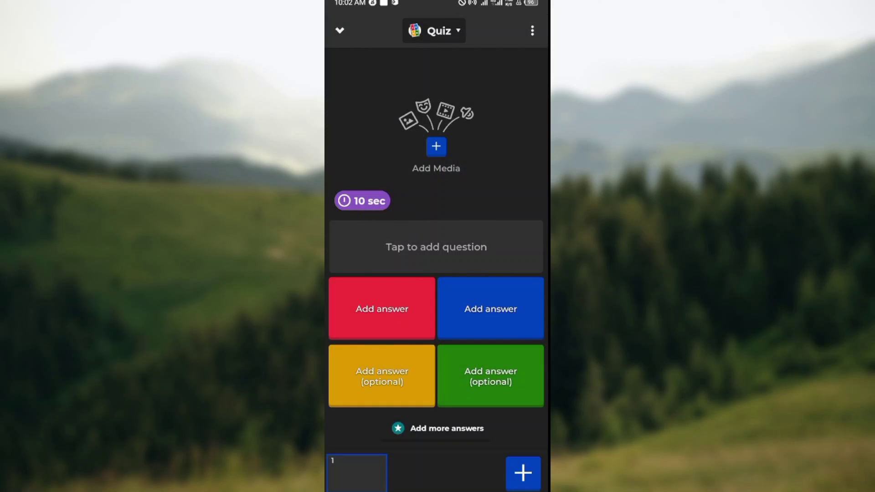